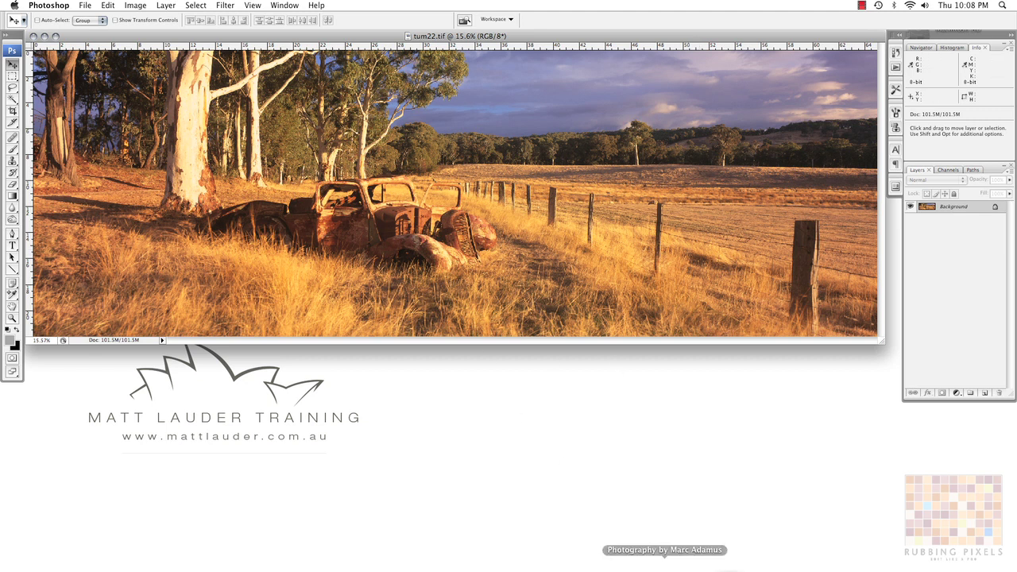
# Step: Switch from Photoshop to Firefox to view the photographer's portfolio website
pyautogui.click(660, 565)
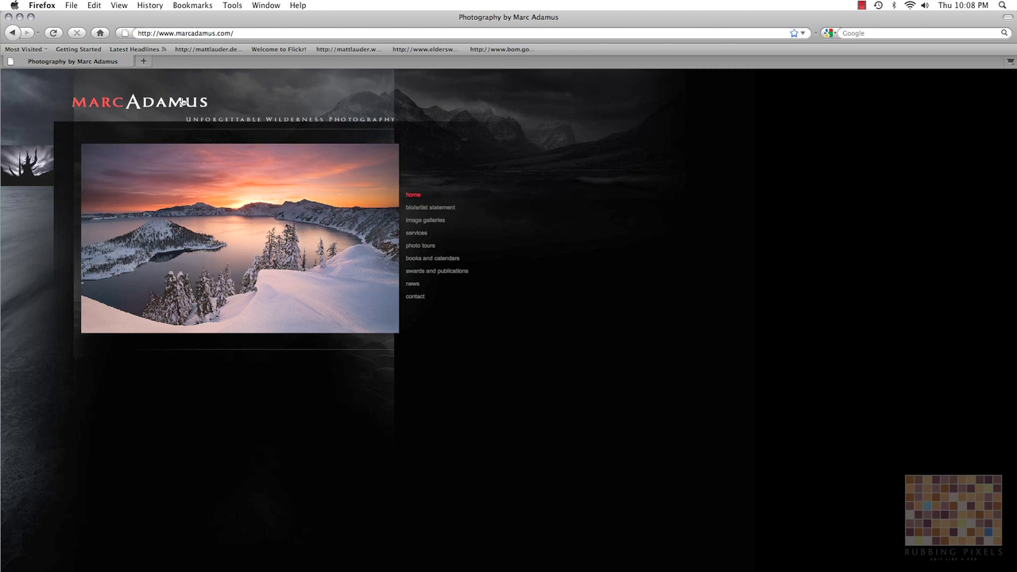
# Step: Close the Firefox window to return to the rusted-car photo in Photoshop
pyautogui.click(19, 16)
# Step: In Image Size, enter 72 ppi resolution and 2700 × 900 pixel dimensions, then confirm
pyautogui.click(326, 42)
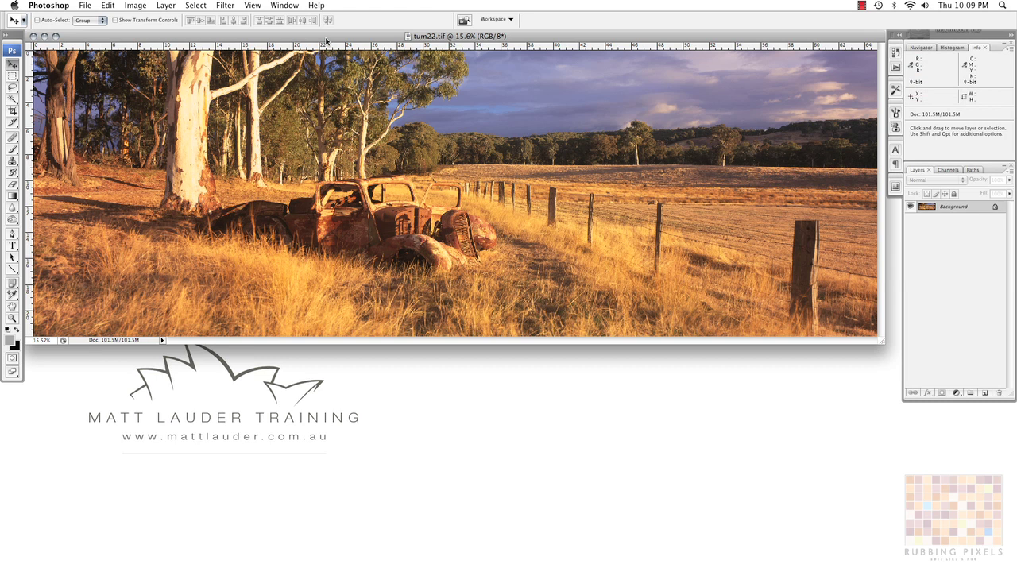
pyautogui.hotkey('ctrl', 'alt', 'i')
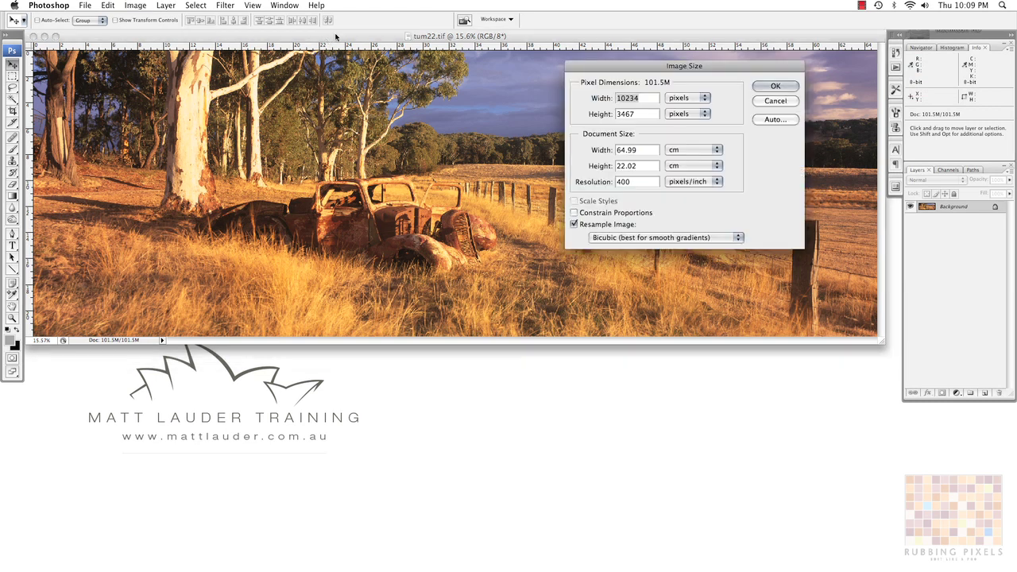
pyautogui.click(592, 183)
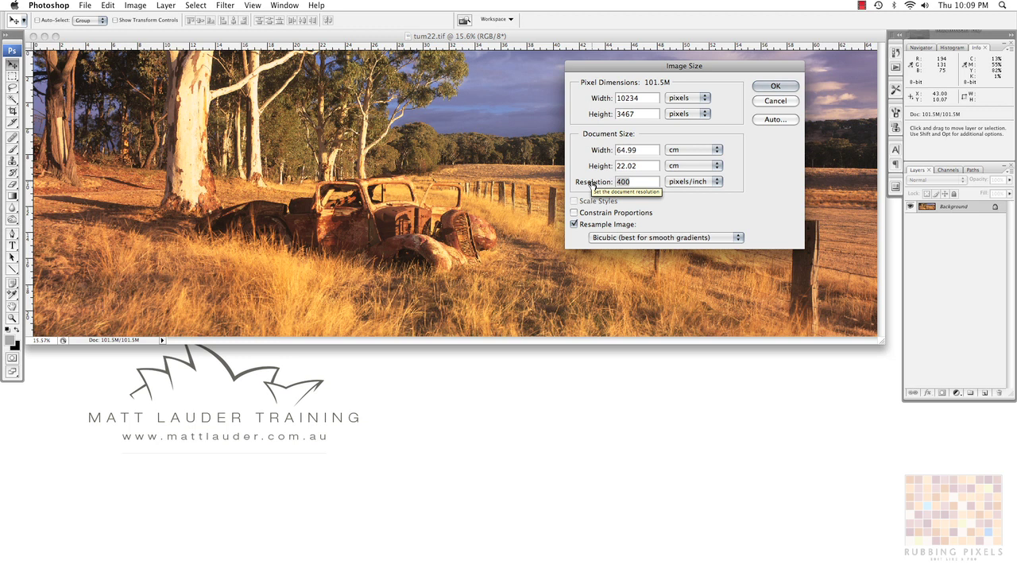
pyautogui.write('72')
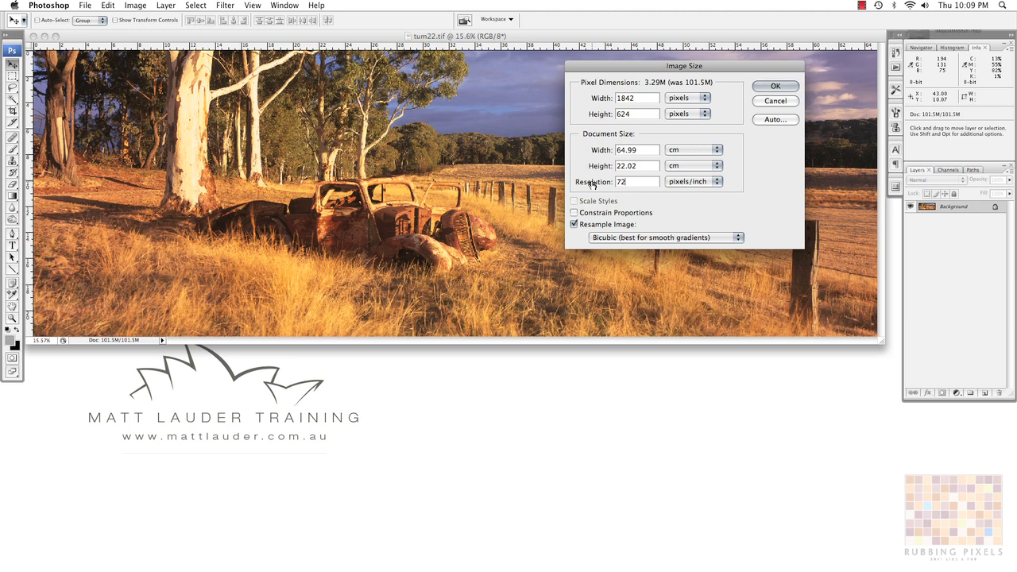
pyautogui.moveTo(637, 98); pyautogui.dragTo(602, 103)
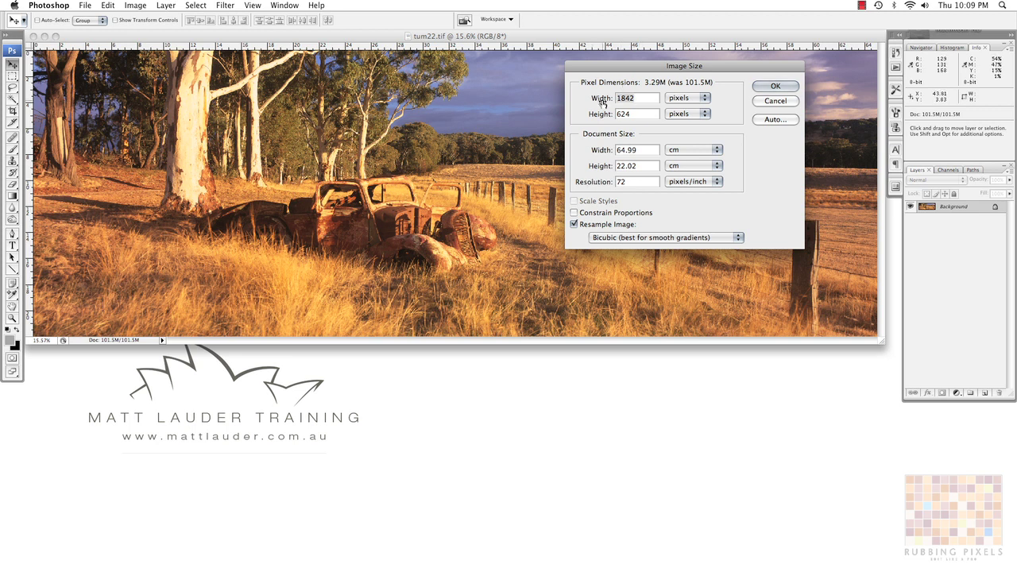
pyautogui.write('27')
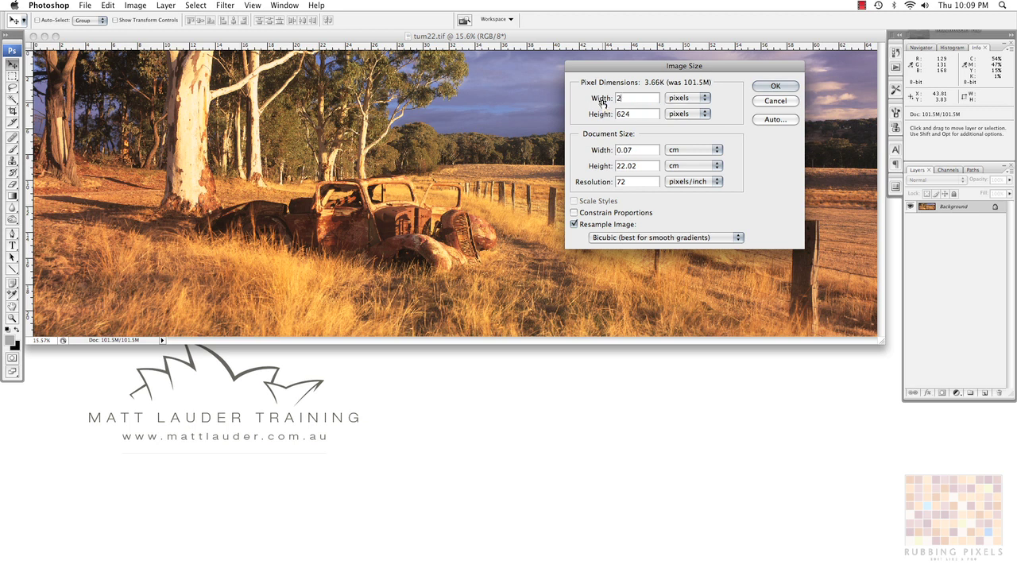
pyautogui.write('00')
pyautogui.press('Tab')
pyautogui.write('900')
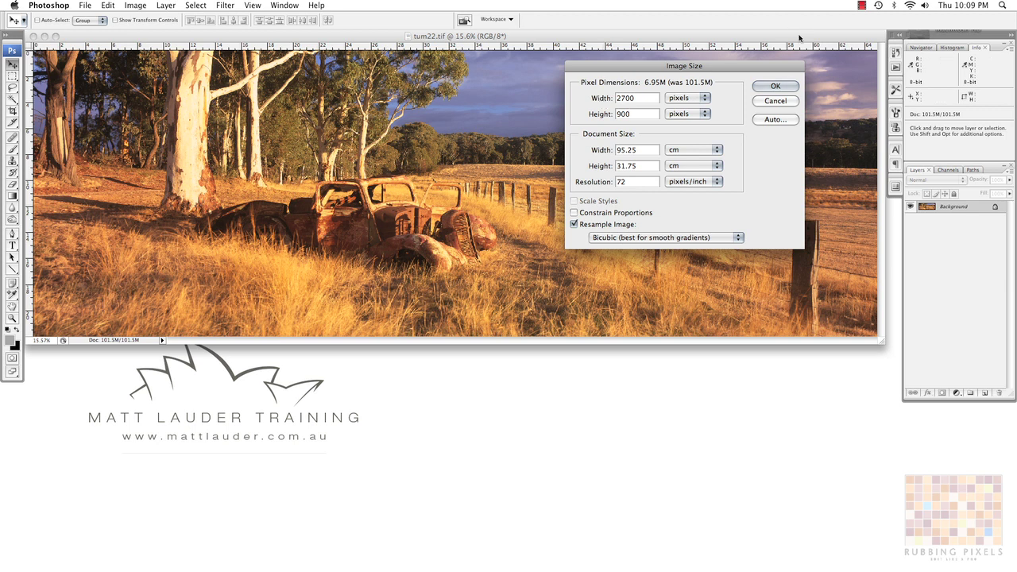
pyautogui.click(783, 86)
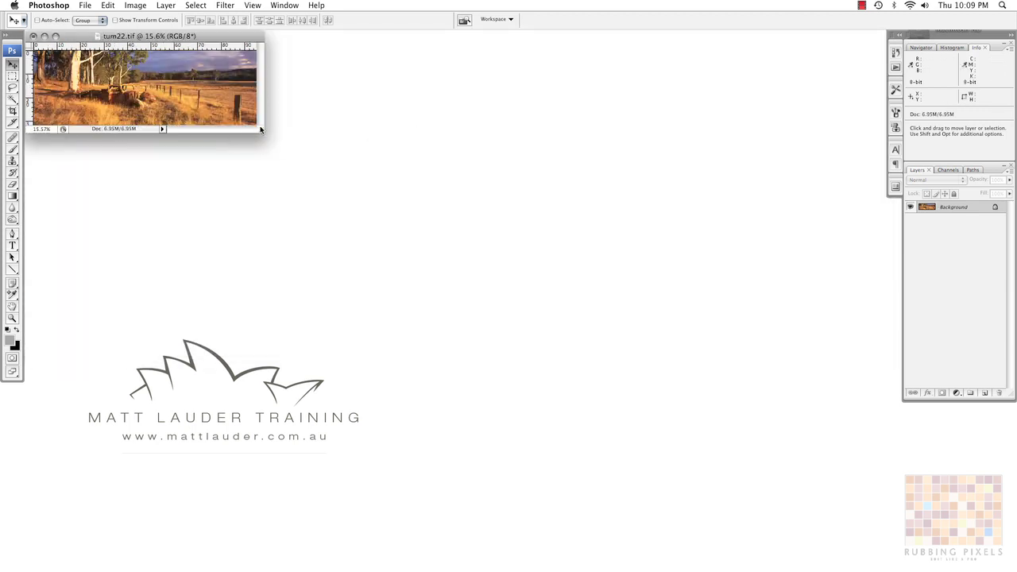
# Step: Enlarge the document window, fit the photo to screen, and check its image size
pyautogui.moveTo(260, 129); pyautogui.dragTo(517, 223)
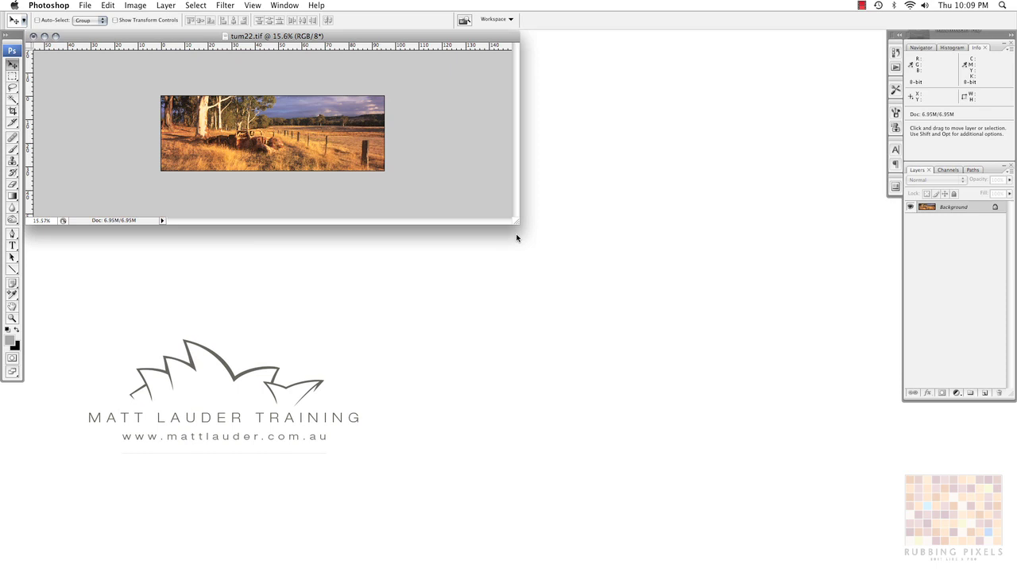
pyautogui.press('z')
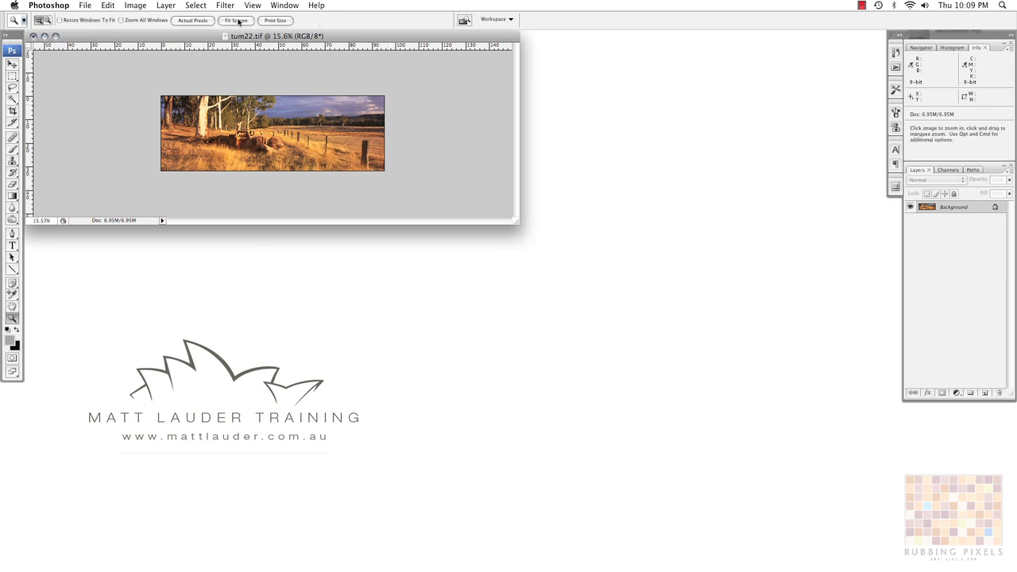
pyautogui.click(236, 20)
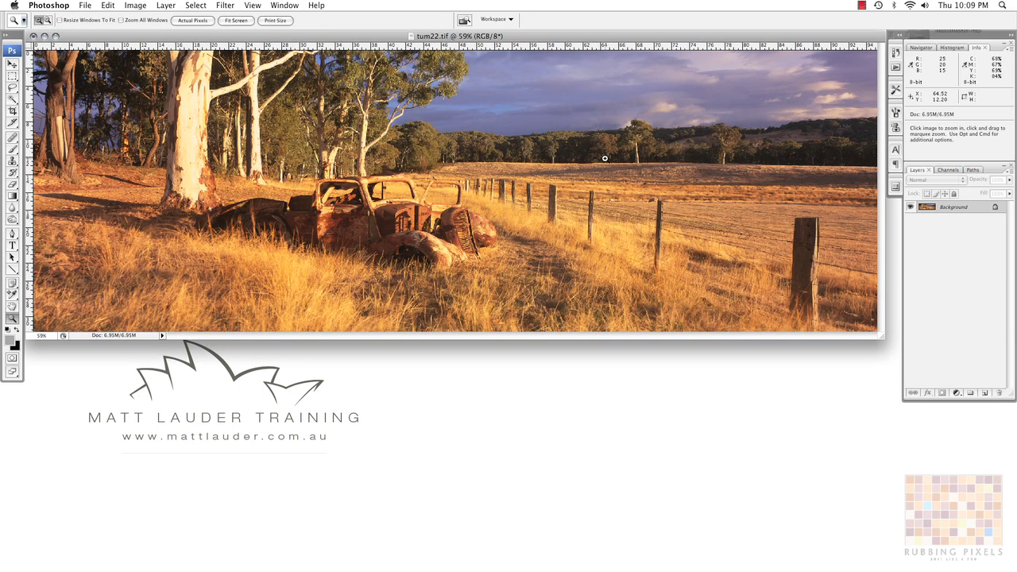
pyautogui.hotkey('ctrl', 'alt', 'i')
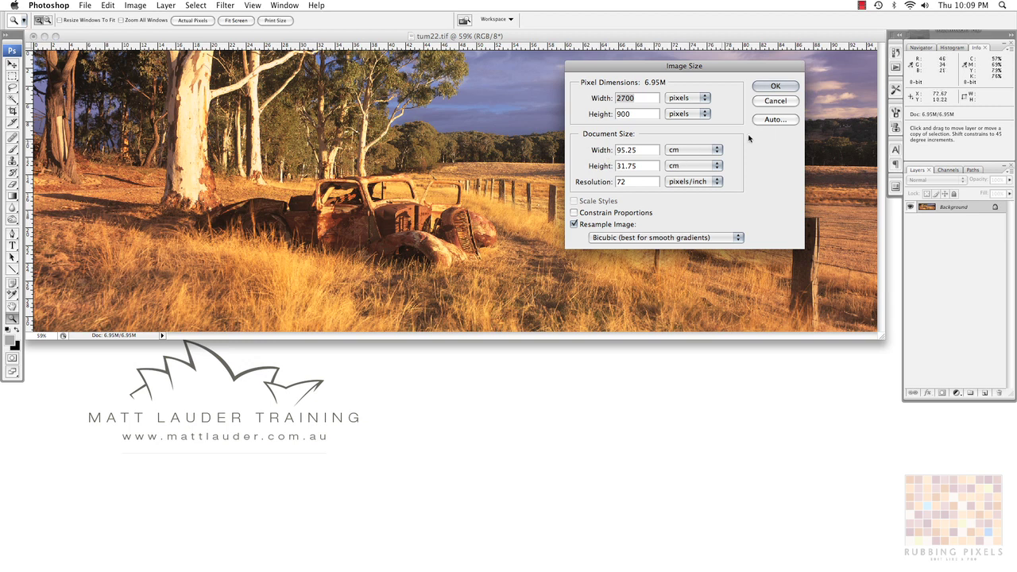
pyautogui.click(775, 101)
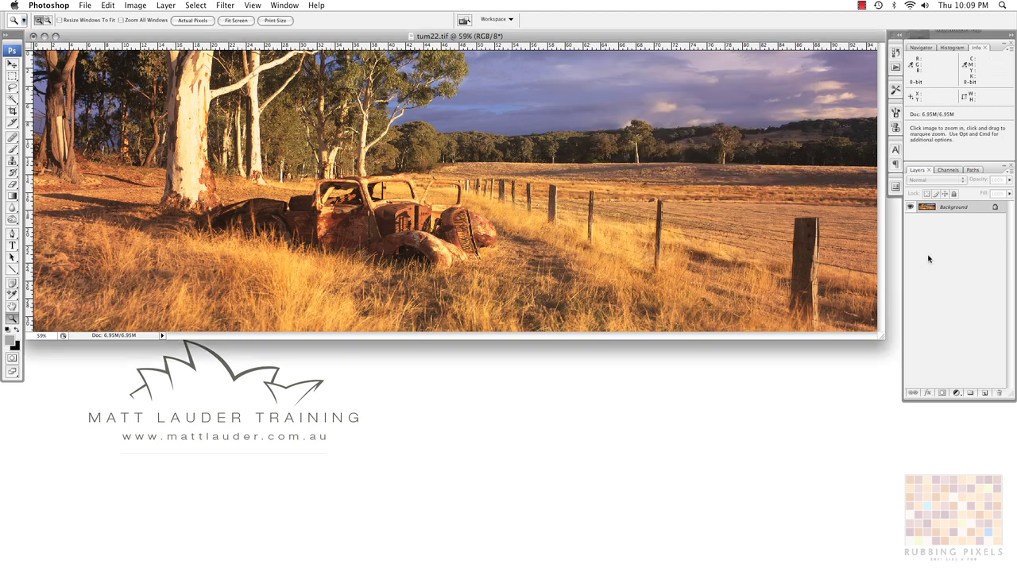
# Step: Duplicate the background into Layer 1 and apply the Sharpen filter to it twice
pyautogui.hotkey('ctrl', 'j')
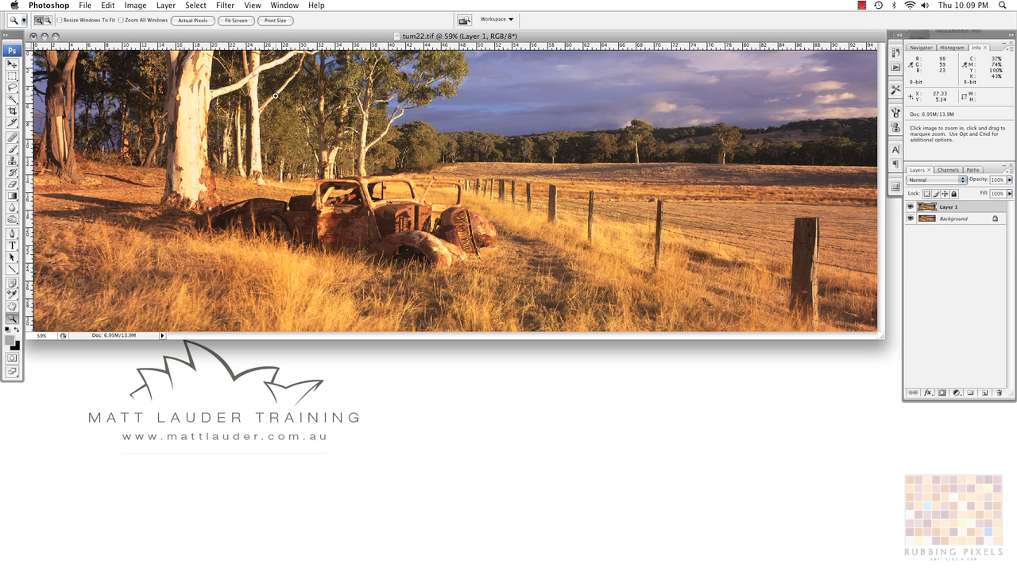
pyautogui.click(225, 7)
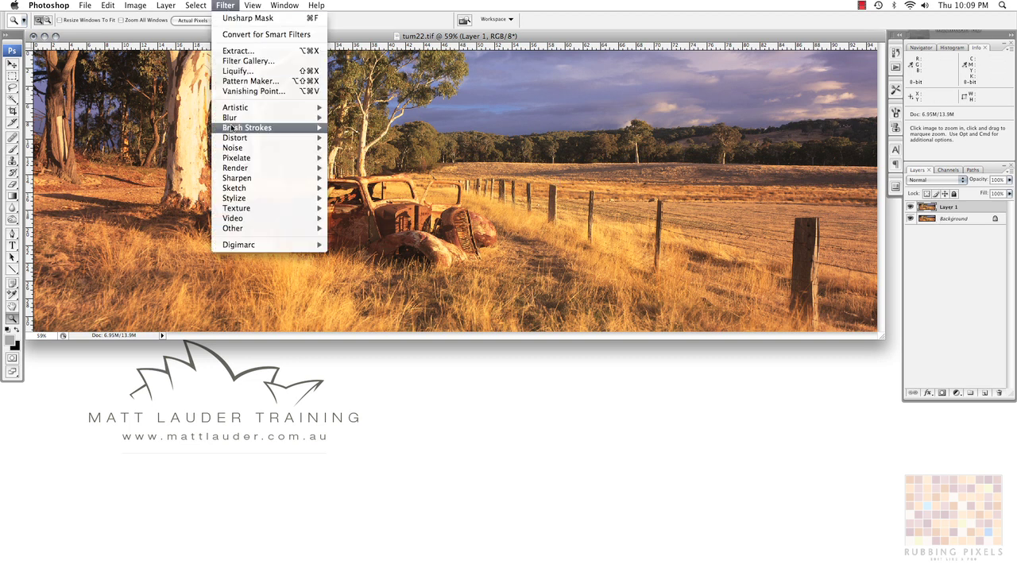
pyautogui.moveTo(237, 178)
pyautogui.click(348, 178)
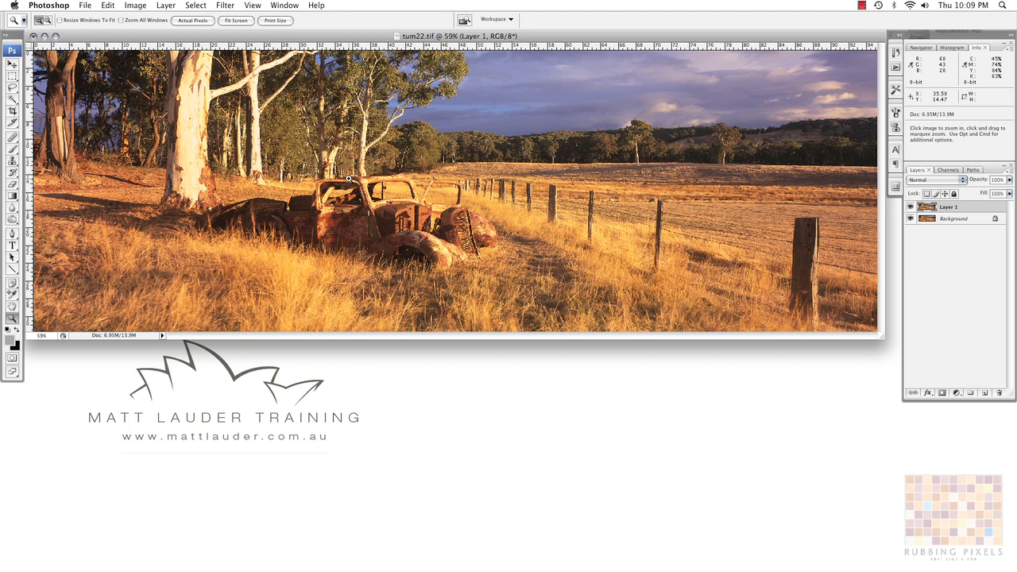
pyautogui.click(226, 5)
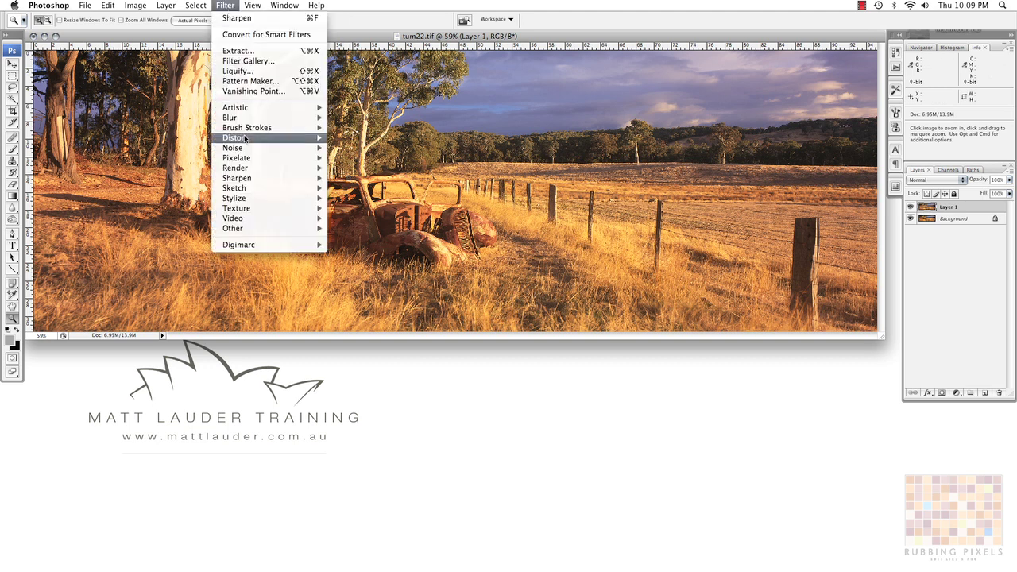
pyautogui.moveTo(236, 179)
pyautogui.click(349, 179)
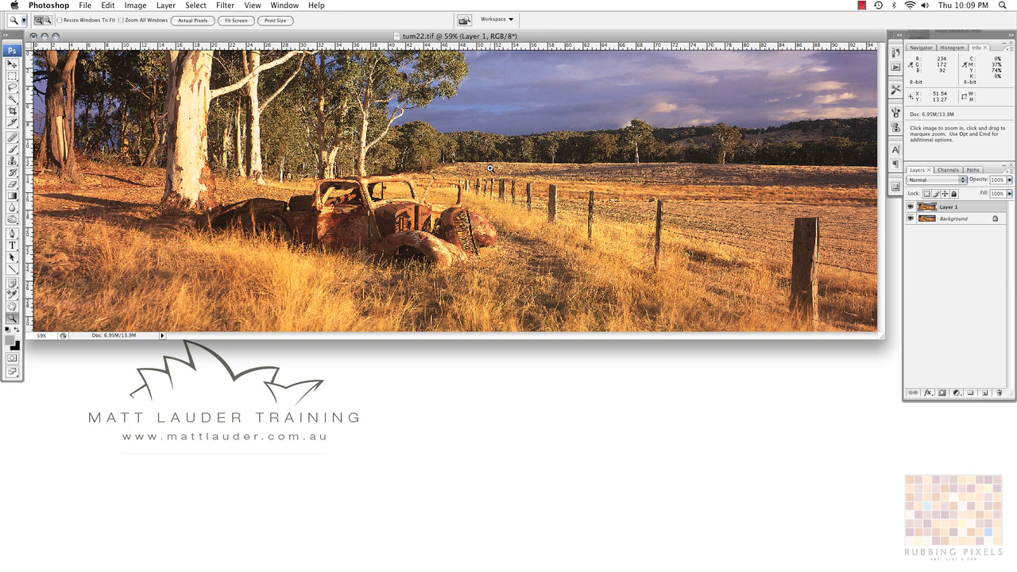
# Step: Resample the image to 900 × 300 pixels via Image Size
pyautogui.press('super+alt+i')
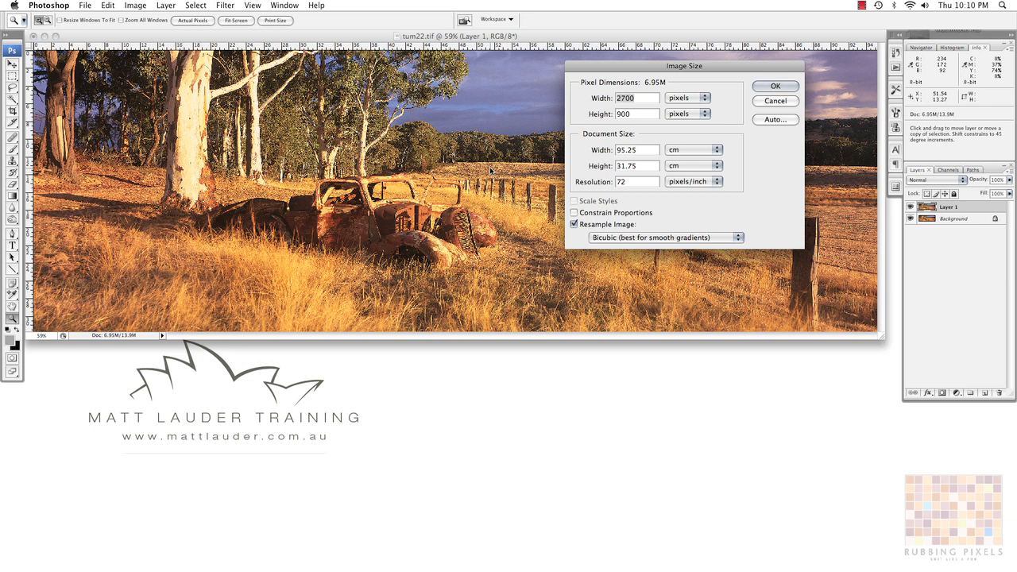
pyautogui.write('900')
pyautogui.press('Tab')
pyautogui.write('300')
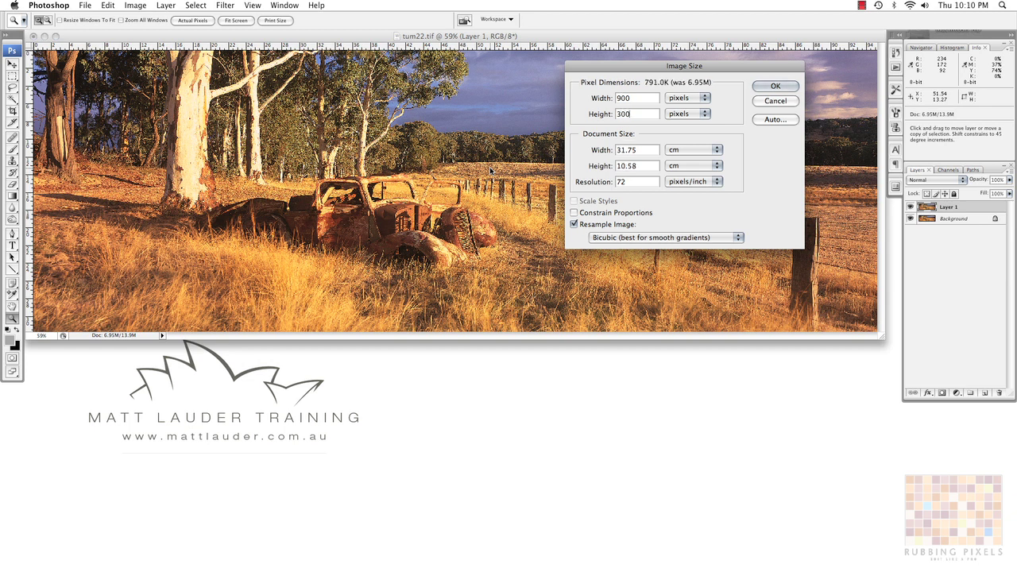
pyautogui.press('Return')
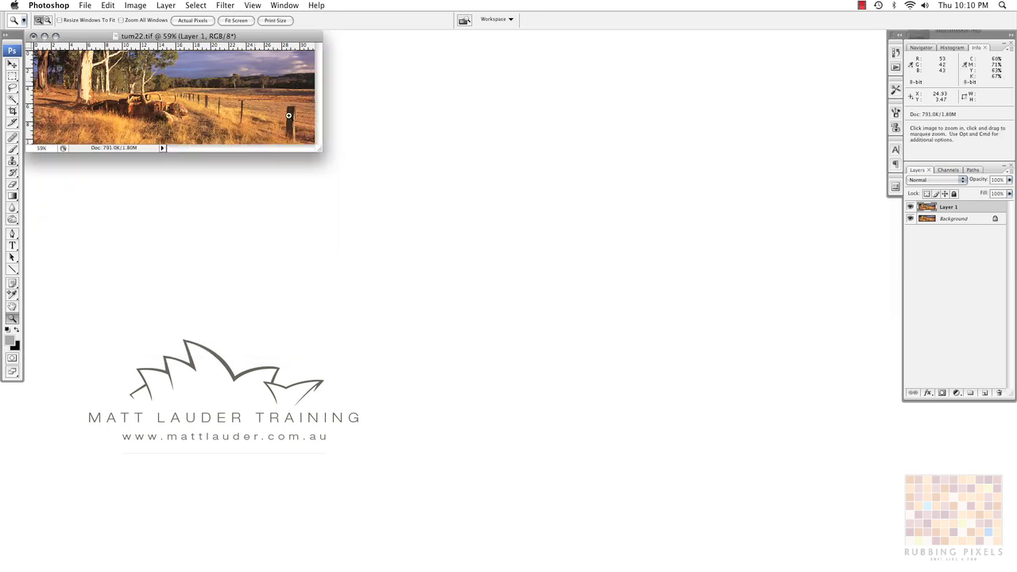
# Step: View the photo at actual pixels and toggle Layer 1 to compare sharpening, leaving it visible
pyautogui.moveTo(319, 148); pyautogui.dragTo(703, 280)
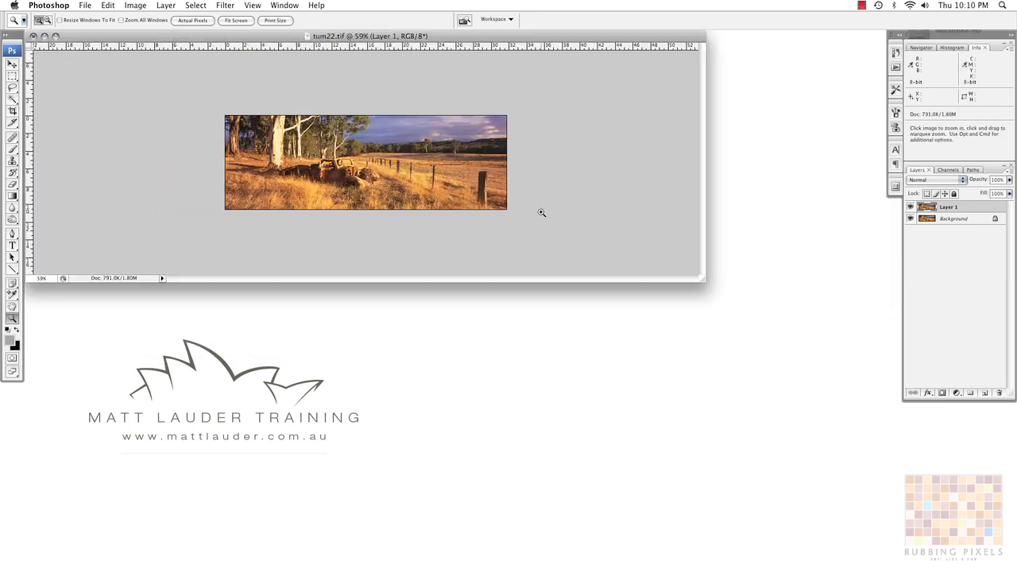
pyautogui.click(204, 21)
pyautogui.moveTo(346, 42); pyautogui.dragTo(467, 57)
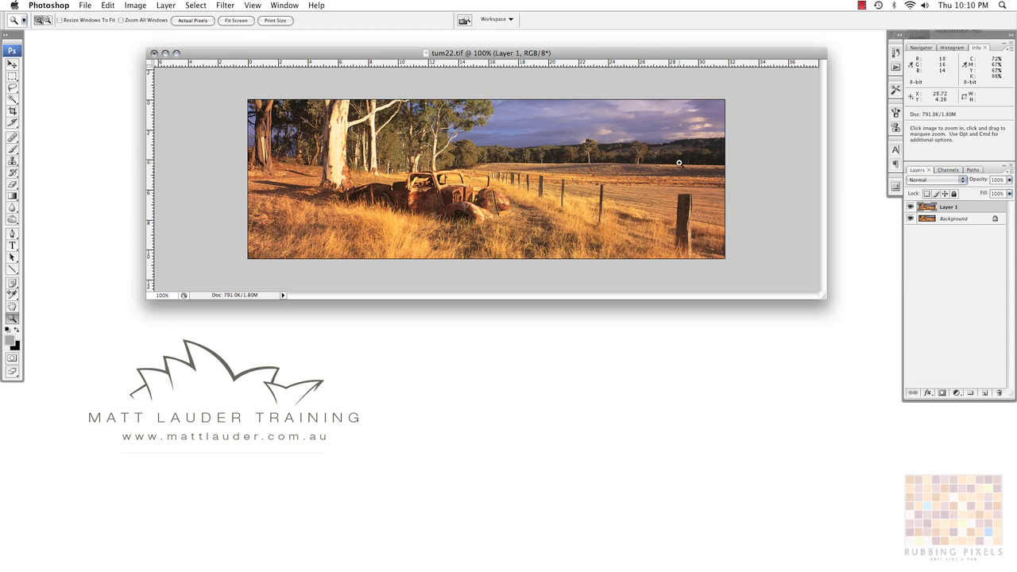
pyautogui.click(911, 207)
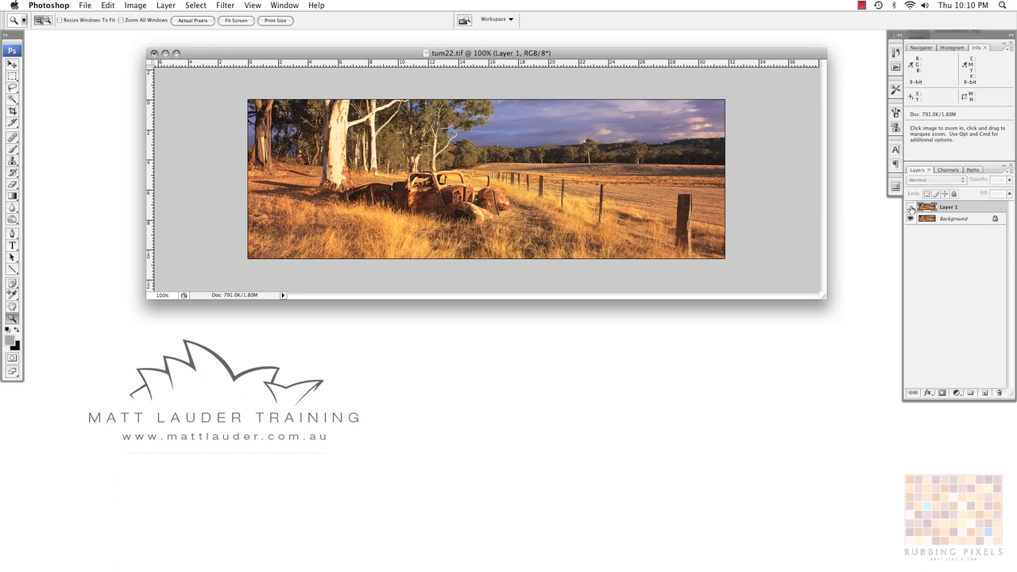
pyautogui.click(911, 207)
pyautogui.click(911, 207)
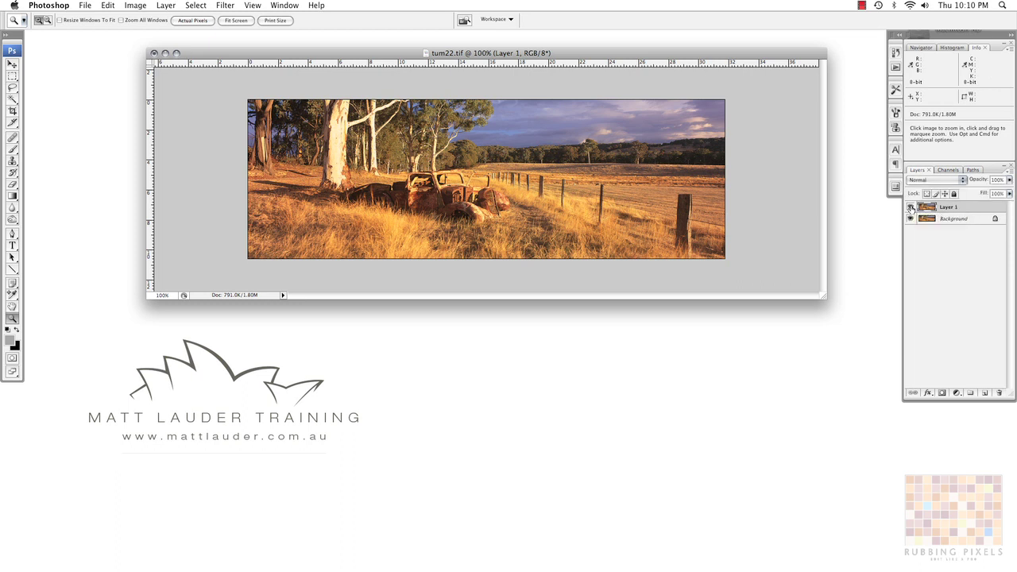
pyautogui.click(911, 208)
pyautogui.click(911, 207)
# Step: Duplicate Background, move the copy above Layer 1, and rename Layer 1 to 'marc'
pyautogui.click(985, 394)
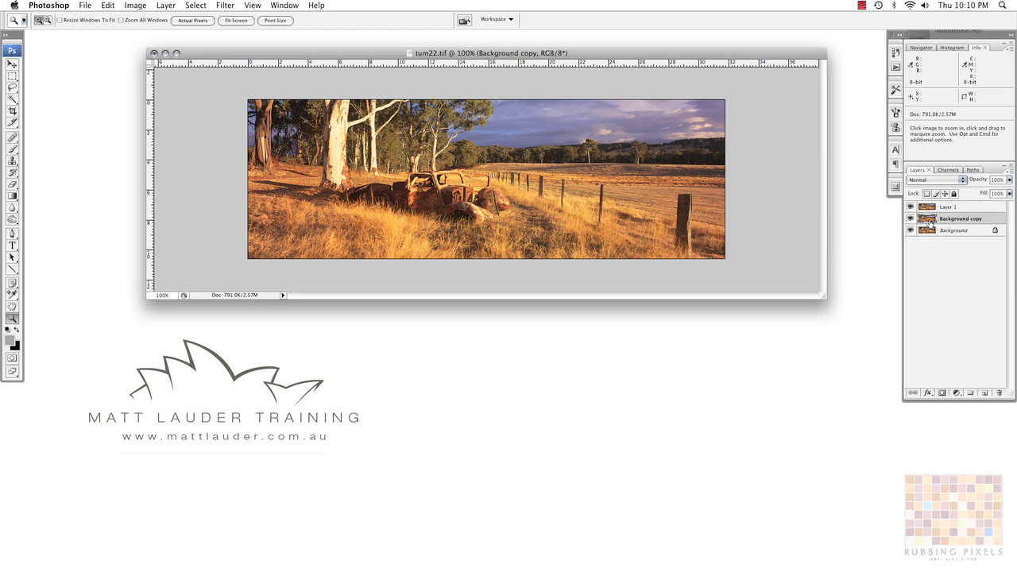
pyautogui.moveTo(930, 222)
pyautogui.mouseDown()
pyautogui.moveTo(941, 205)
pyautogui.moveTo(946, 219)
pyautogui.mouseUp()
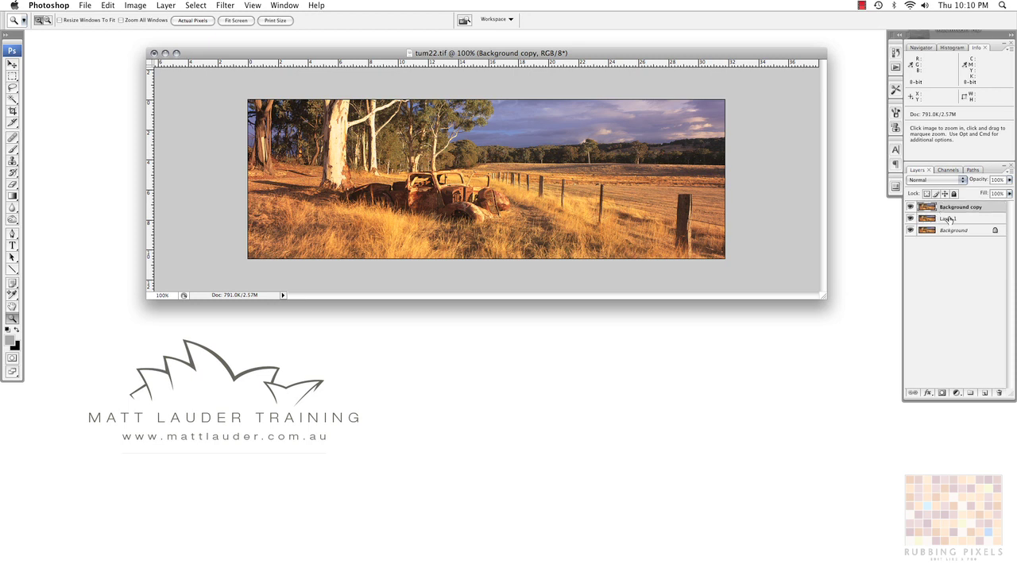
pyautogui.write('mar')
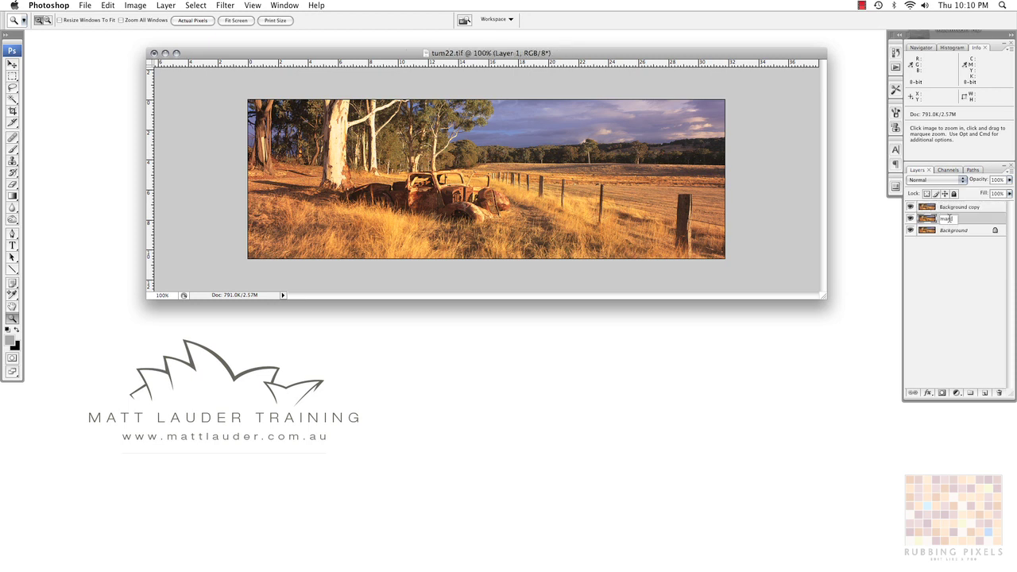
pyautogui.write('c')
pyautogui.click(926, 207)
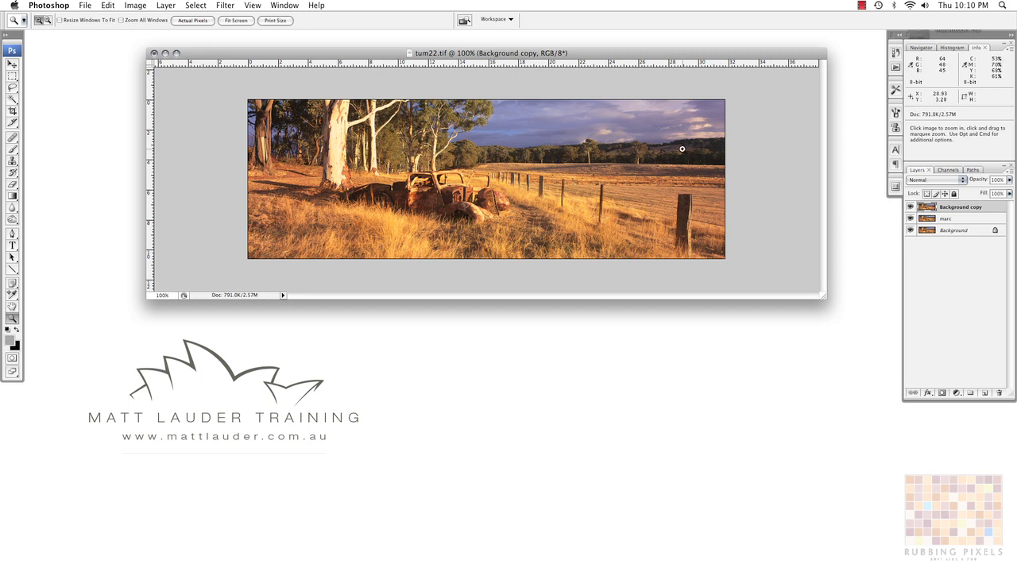
# Step: Apply Smart Sharpen (80% amount, 0.5 px radius) to Background copy
pyautogui.click(224, 6)
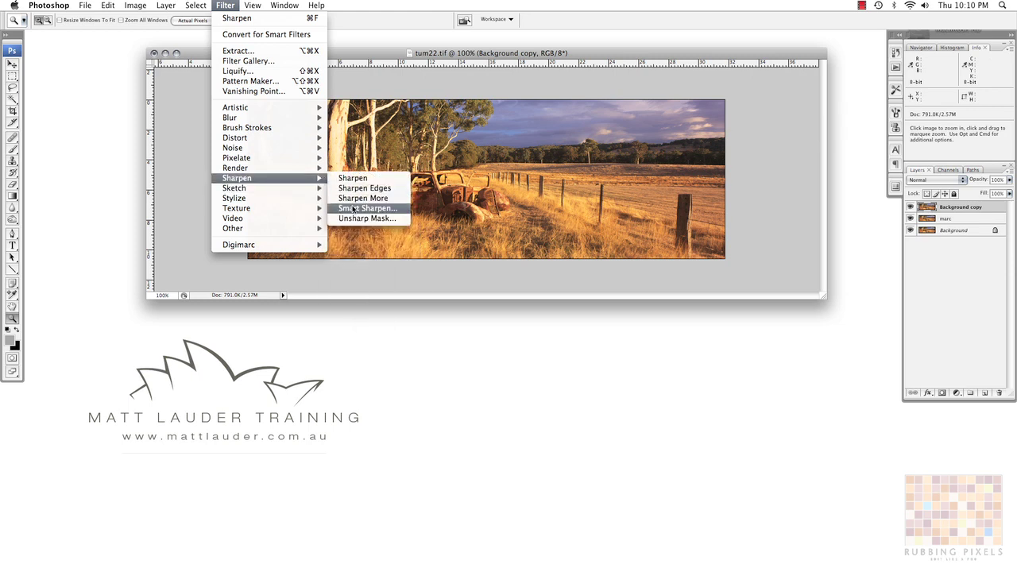
pyautogui.click(354, 208)
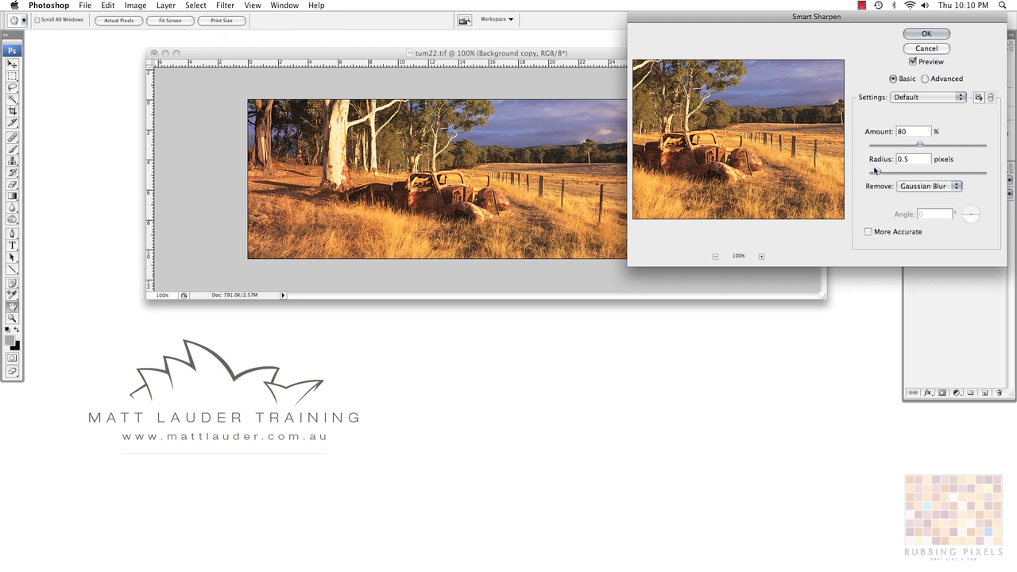
pyautogui.click(922, 34)
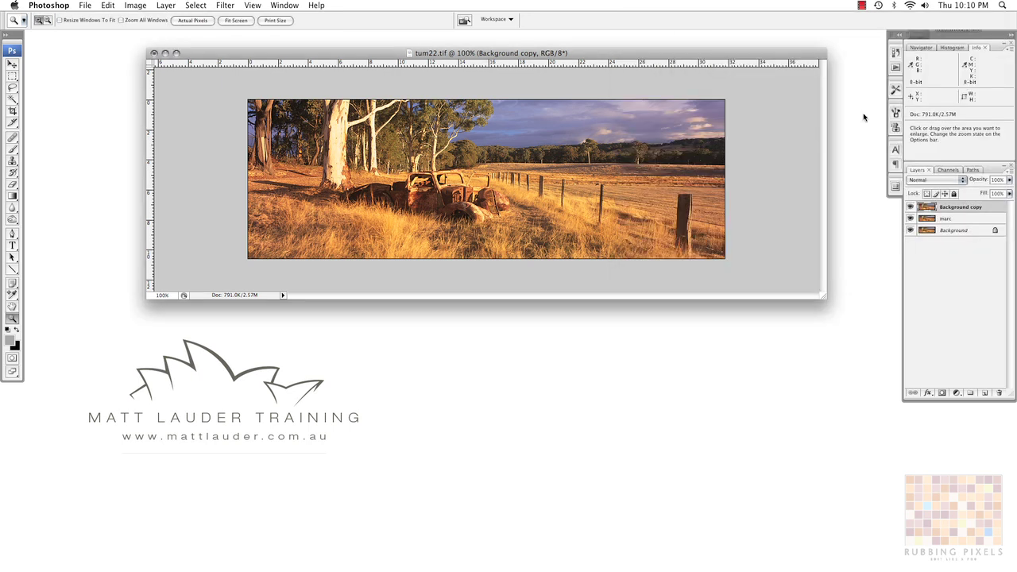
pyautogui.click(910, 208)
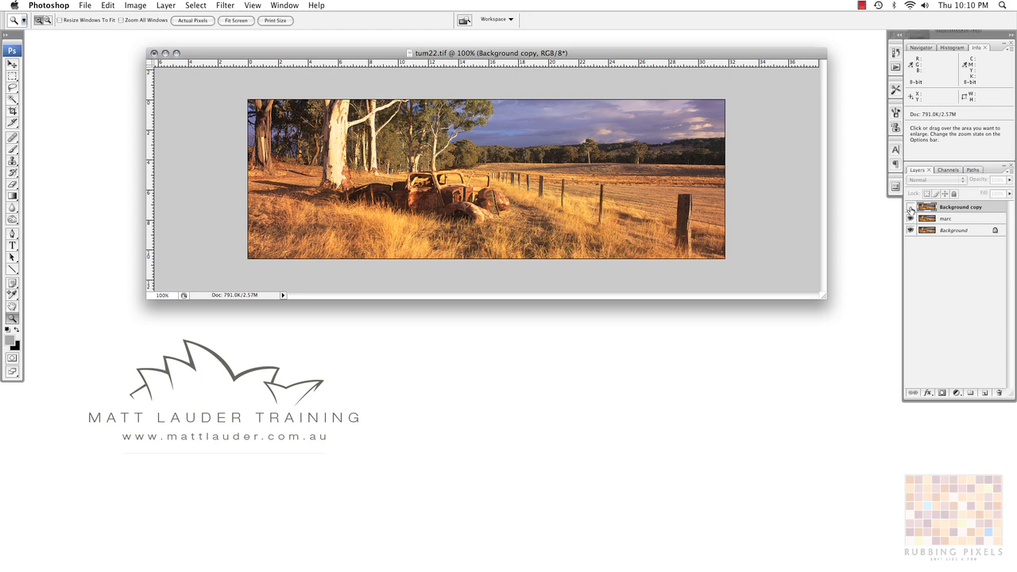
# Step: Toggle Background copy's visibility repeatedly against marc, ending with it hidden
pyautogui.click(911, 208)
pyautogui.click(911, 207)
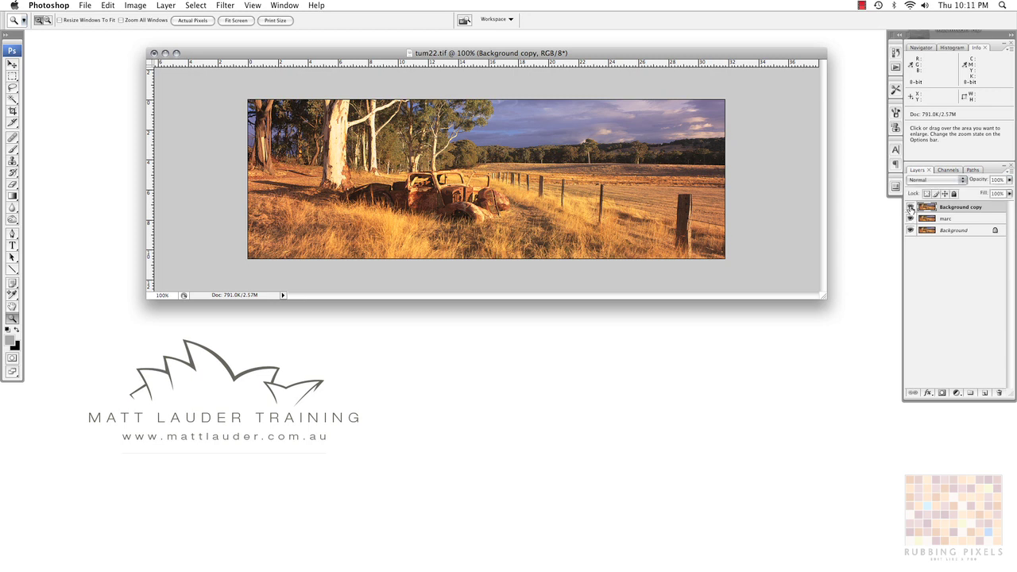
pyautogui.click(911, 207)
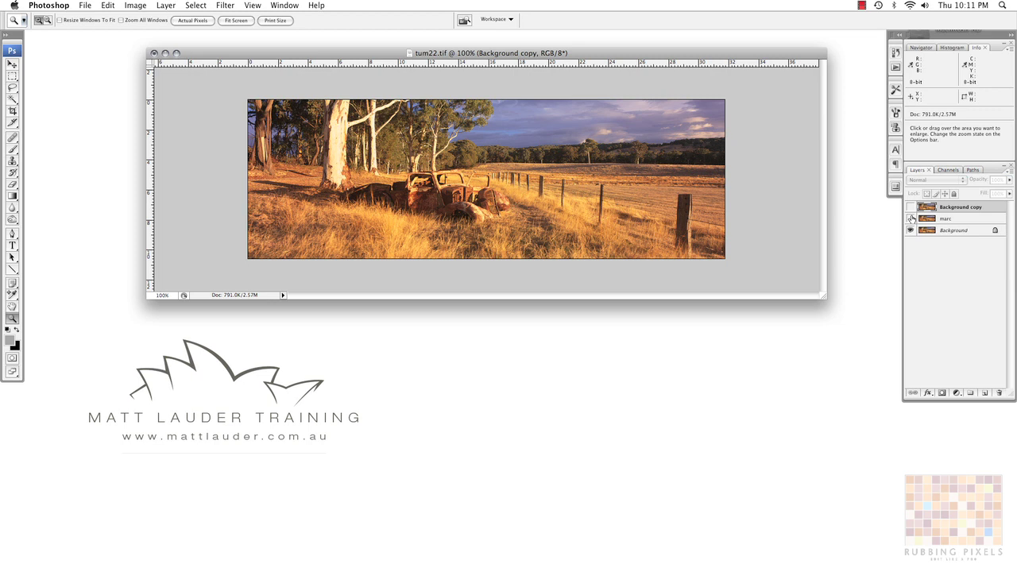
pyautogui.click(911, 207)
pyautogui.click(910, 207)
pyautogui.click(911, 207)
pyautogui.click(911, 207)
pyautogui.click(911, 208)
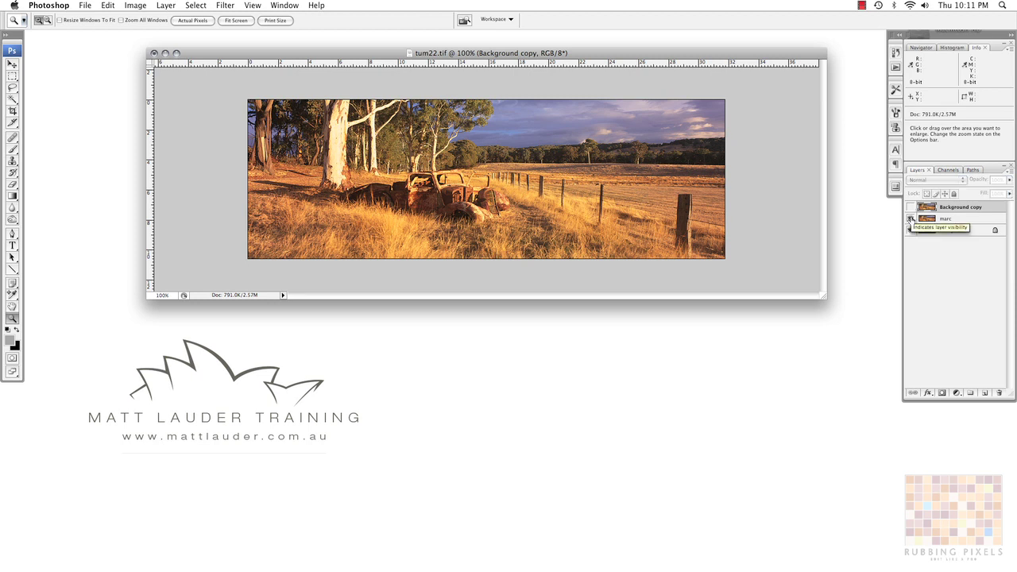
pyautogui.moveTo(615, 57)
pyautogui.mouseDown()
pyautogui.moveTo(599, 44)
pyautogui.moveTo(587, 54)
pyautogui.mouseUp()
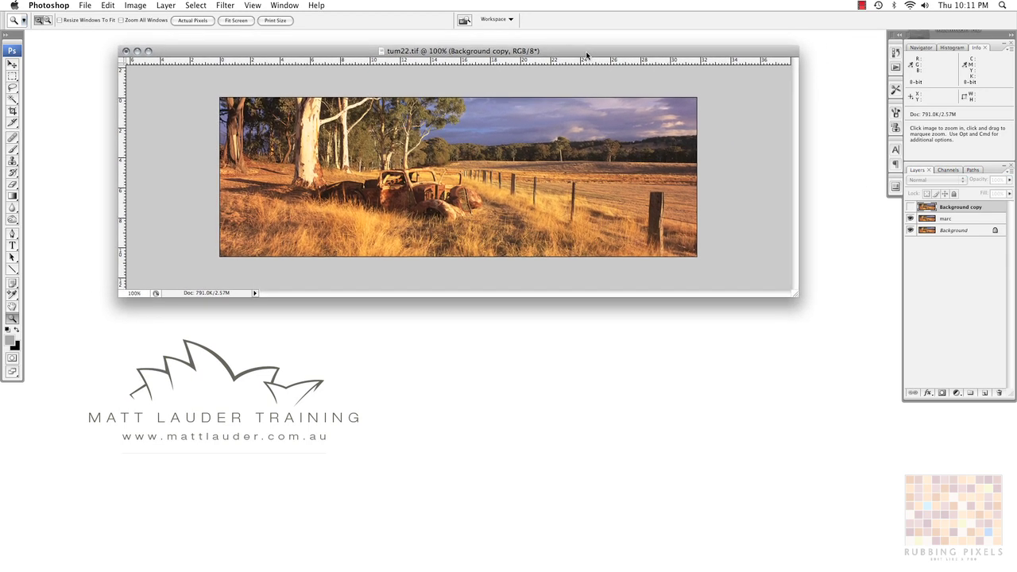